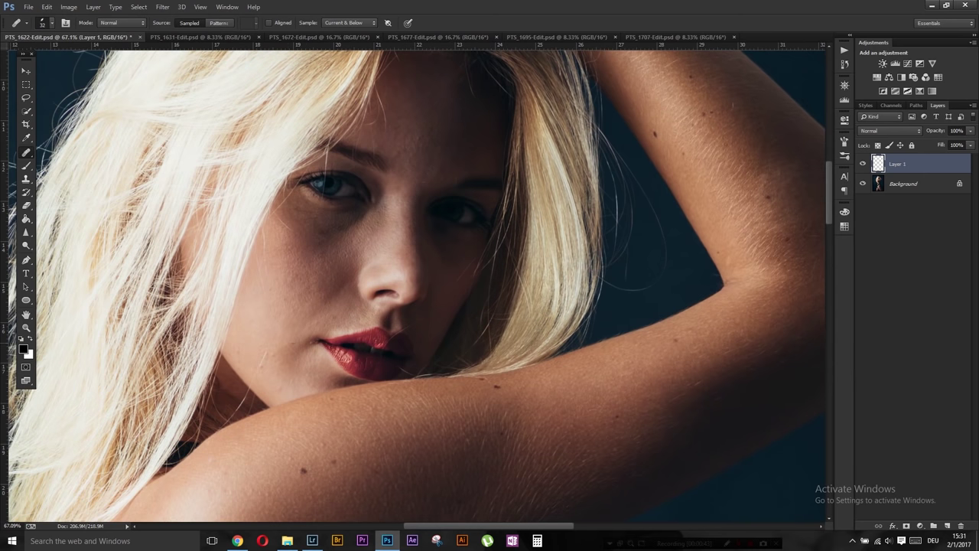
Step: Heal the small dark mole on the skin on Layer 1
scroll(413, 286, down, 3)
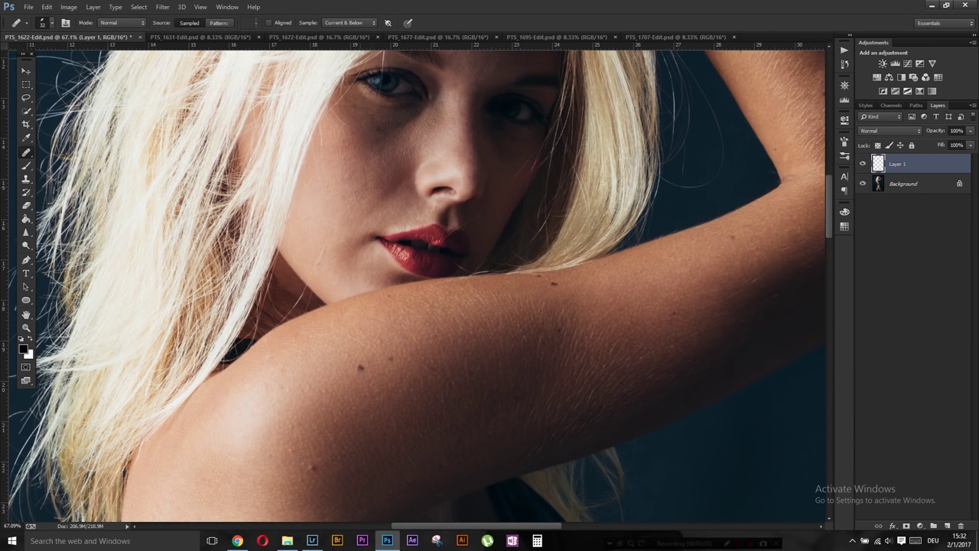
scroll(416, 283, down, 3)
click(317, 304)
scroll(368, 336, up, 5)
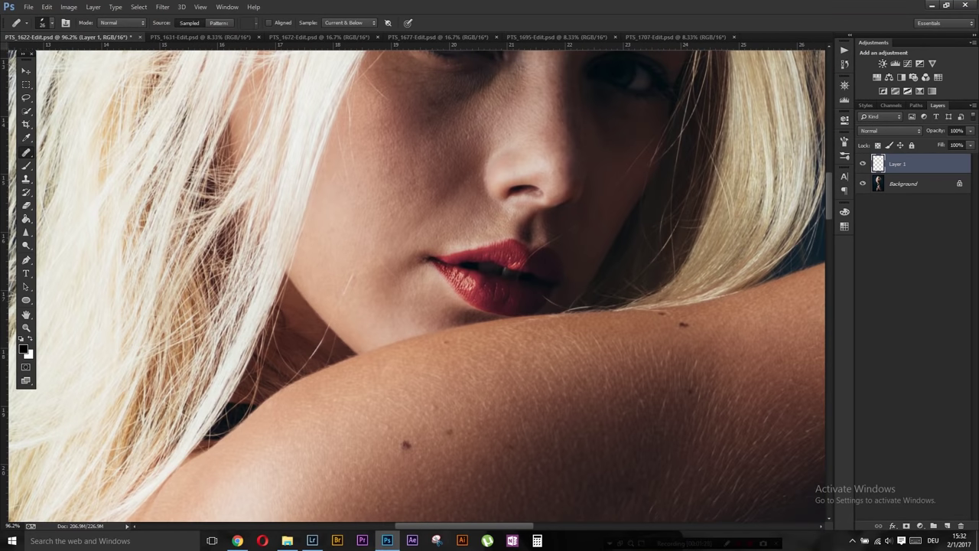
scroll(368, 337, up, 3)
Step: Add Layer 2 and set up the Clone Stamp at 8% flow with a brush of about 174
key(s)
key(ctrl+shift+alt+n)
key(shift+0)
key(shift+8)
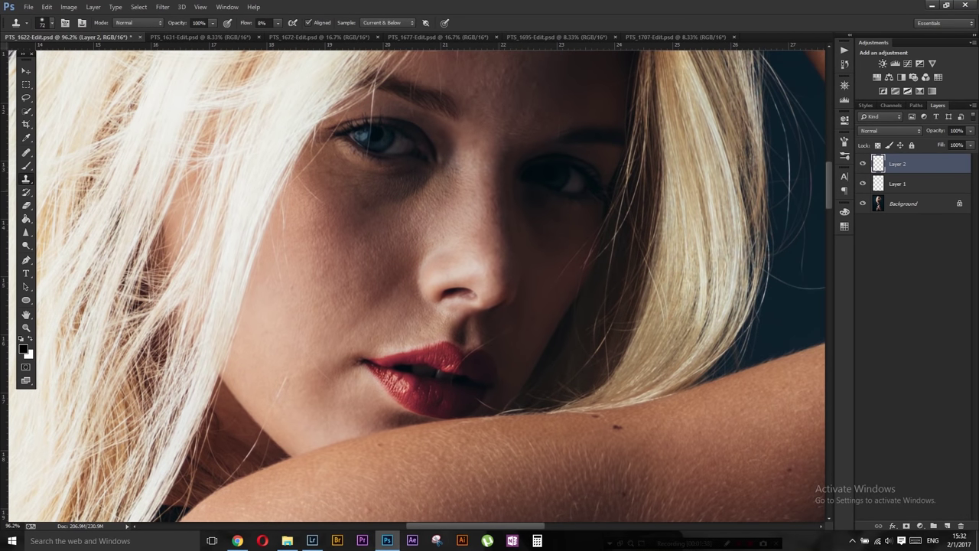
scroll(454, 292, up, 2)
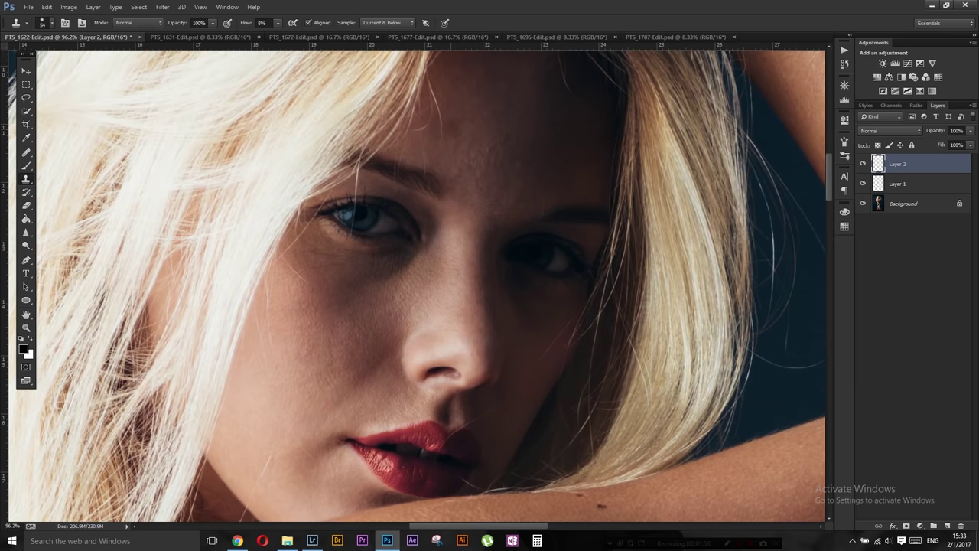
scroll(448, 283, down, 4)
scroll(448, 283, left, 2)
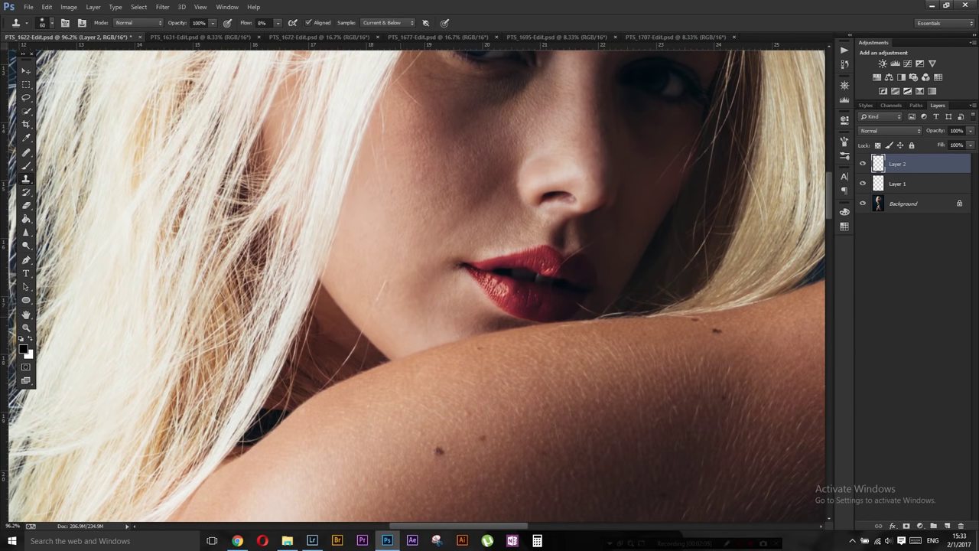
key(ctrl+0)
scroll(459, 291, up, 5)
drag(416, 339, 459, 339)
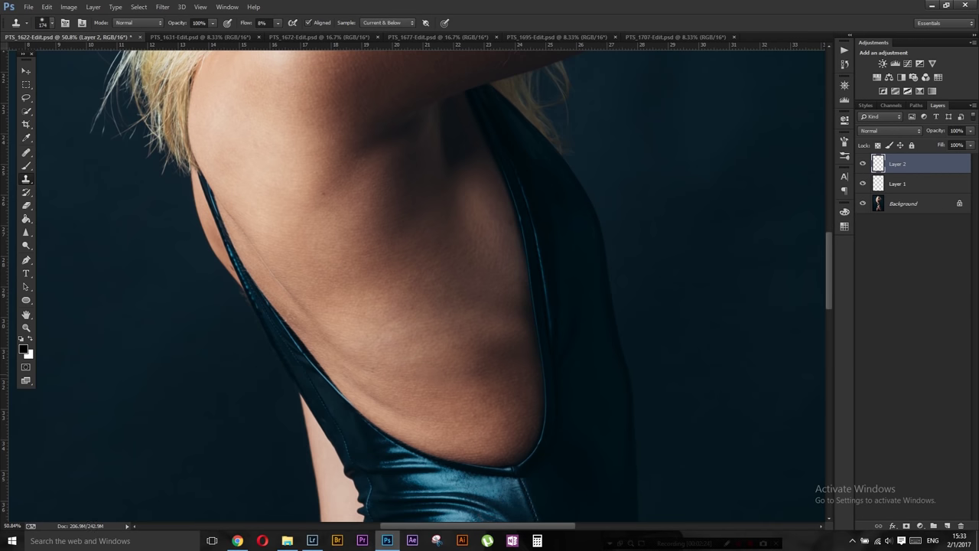
Step: Clone over the back and hips, then darken the light patch between the thighs on a new Layer 3
scroll(369, 430, down, 1)
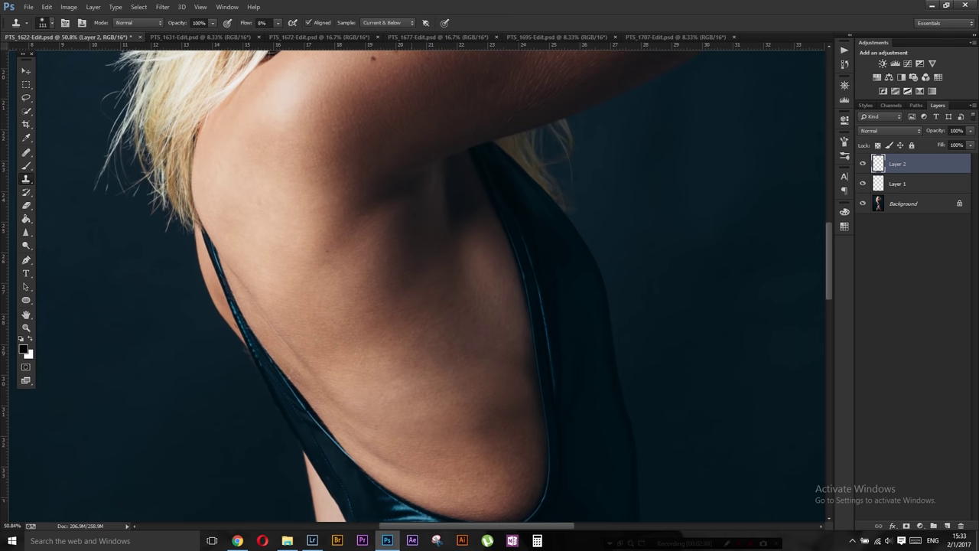
scroll(369, 430, down, 2)
scroll(413, 291, down, 2)
scroll(413, 291, down, 2)
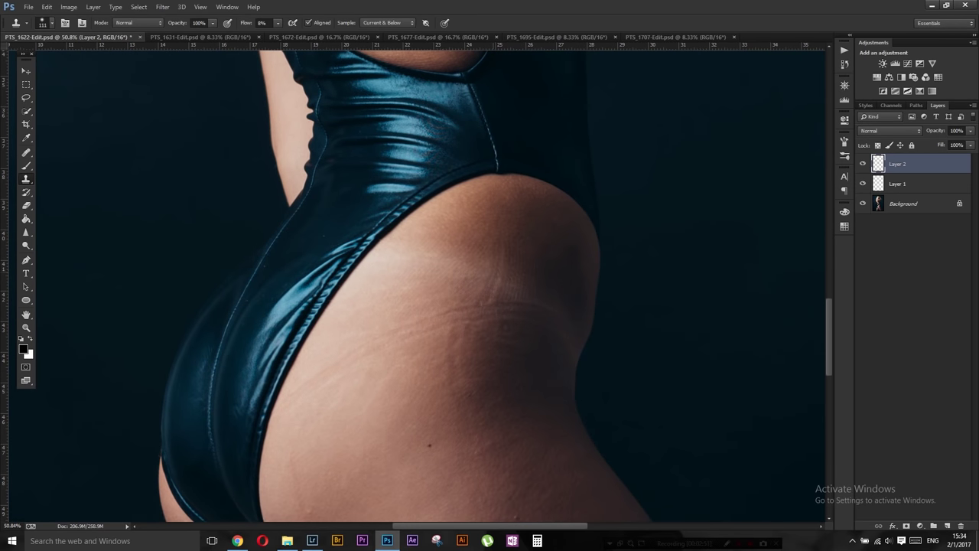
scroll(413, 291, right, 1)
scroll(418, 284, down, 3)
scroll(417, 283, down, 3)
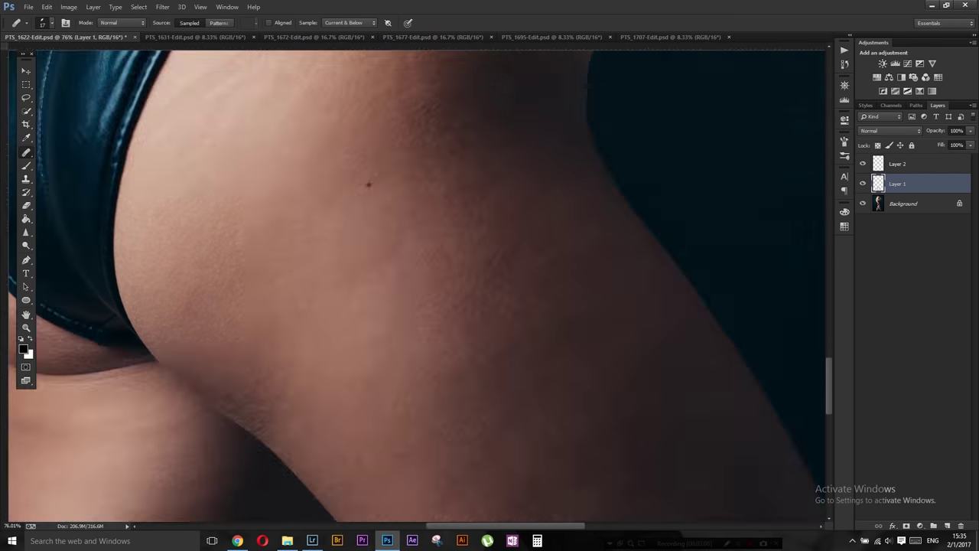
scroll(417, 284, up, 2)
scroll(417, 283, down, 3)
key(ctrl+alt+shift+n)
drag(410, 310, 425, 351)
key(e)
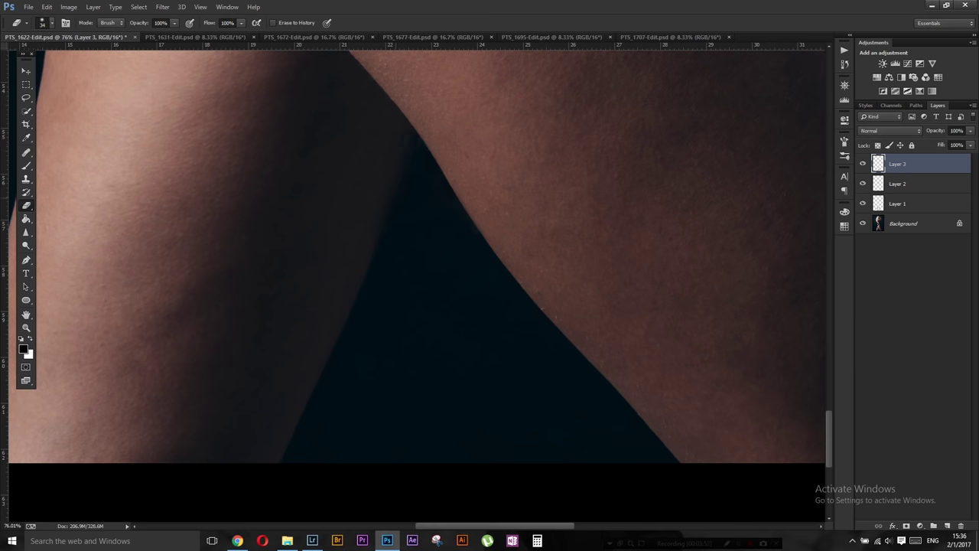
Step: Erase stray cloning and alternate the Clone Stamp and Healing Brush on the hip marks
scroll(417, 280, up, 3)
scroll(418, 280, down, 3)
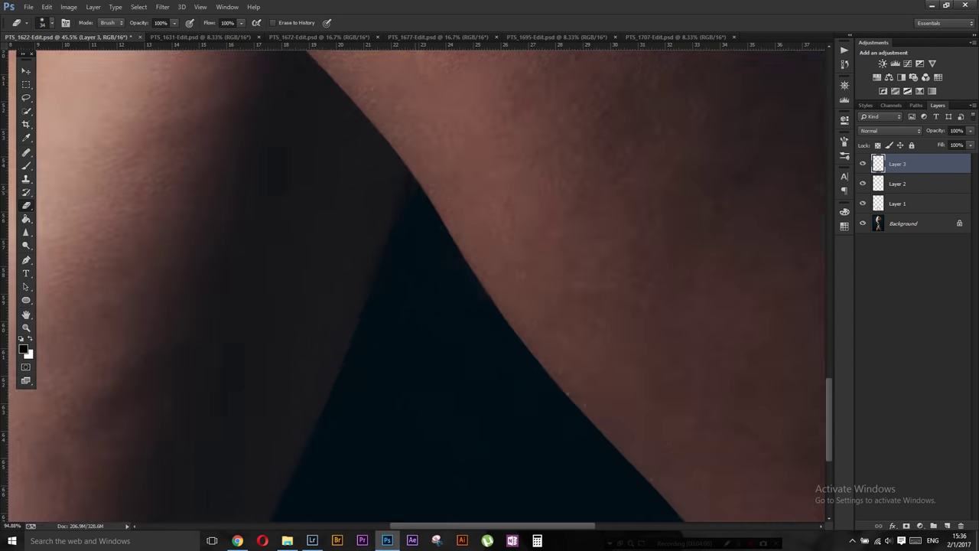
key(s)
scroll(417, 280, down, 2)
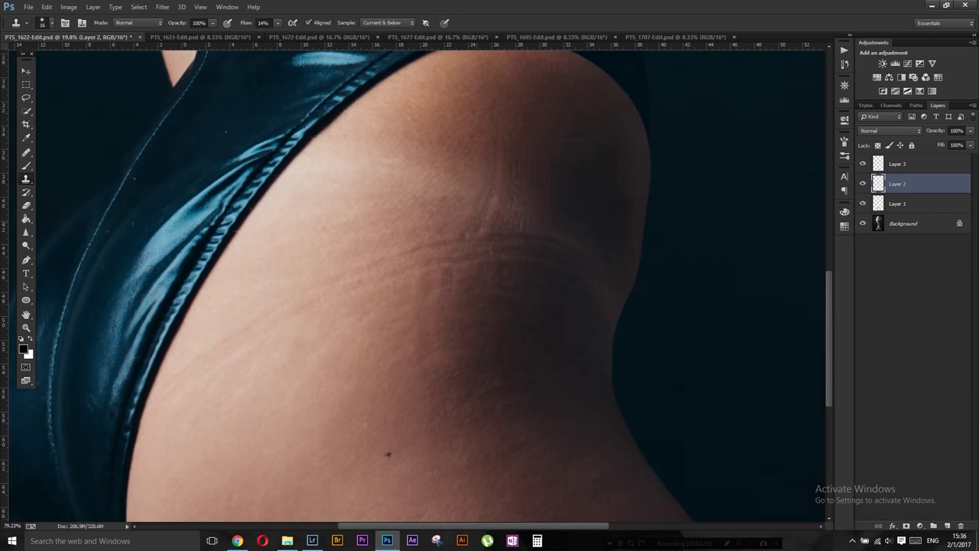
scroll(486, 201, up, 1)
key(j)
right_click(528, 207)
key(Escape)
key(alt+s)
key(Escape)
key(s)
Step: Soften stretch marks across the lower and upper hip at 14% flow, then view the whole image
drag(253, 387, 354, 303)
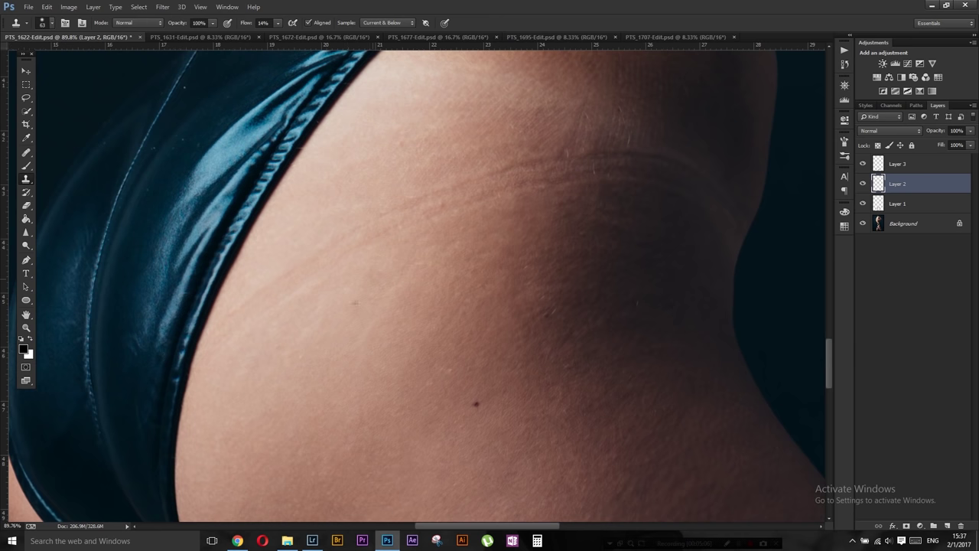
drag(476, 205, 364, 276)
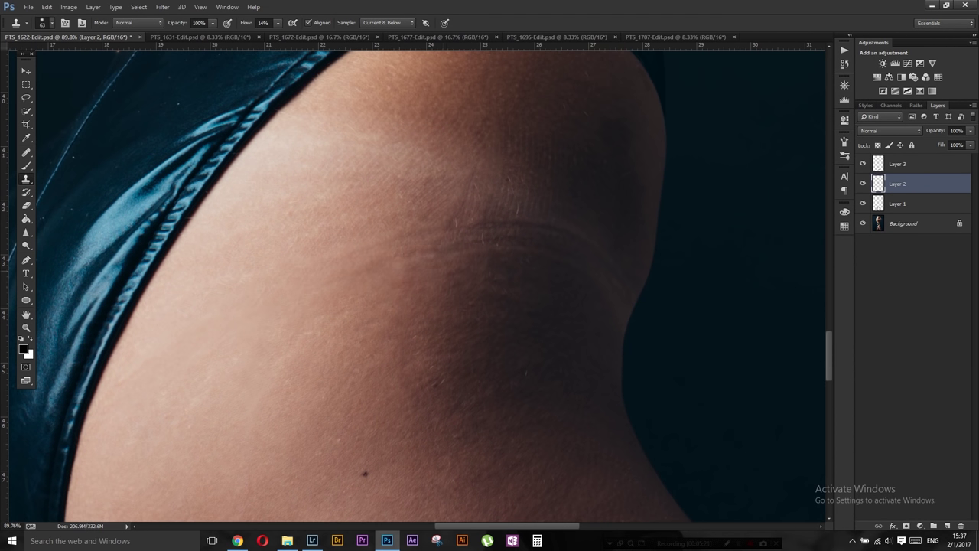
key(j)
scroll(590, 193, down, 5)
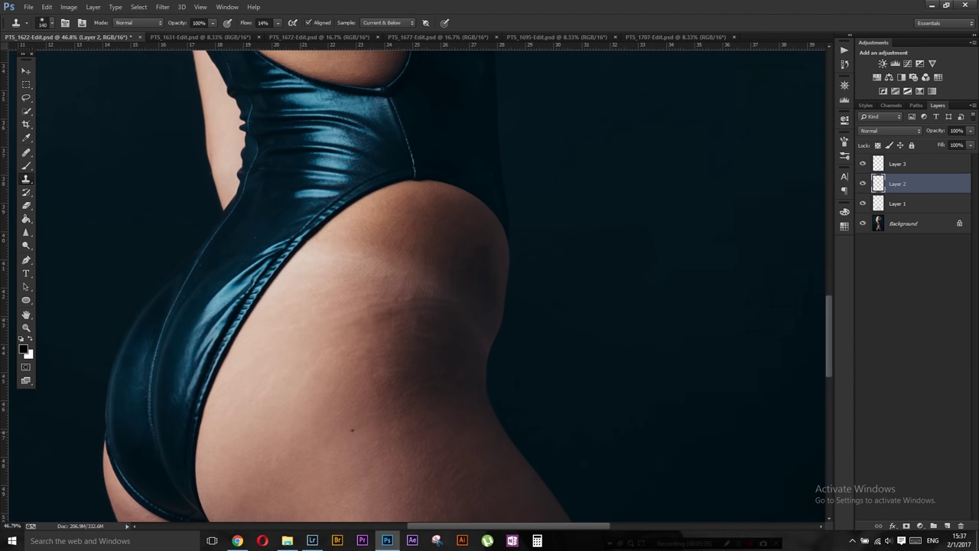
scroll(459, 383, up, 4)
key(alt+bracketright)
scroll(413, 283, down, 5)
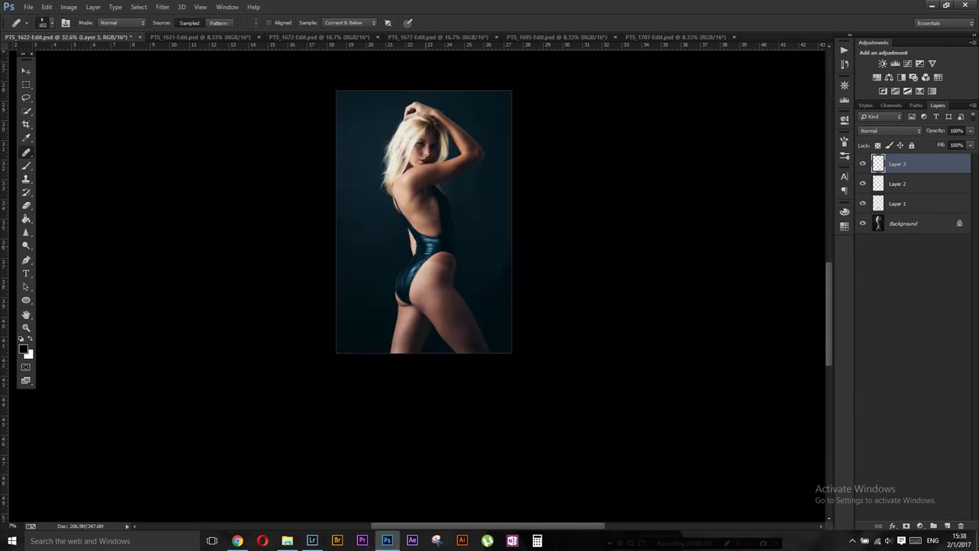
scroll(414, 283, up, 3)
Step: Add Layer 4 and sample clean thigh skin as the clone source
scroll(335, 459, up, 1)
key(ctrl+shift+alt+n)
key(s)
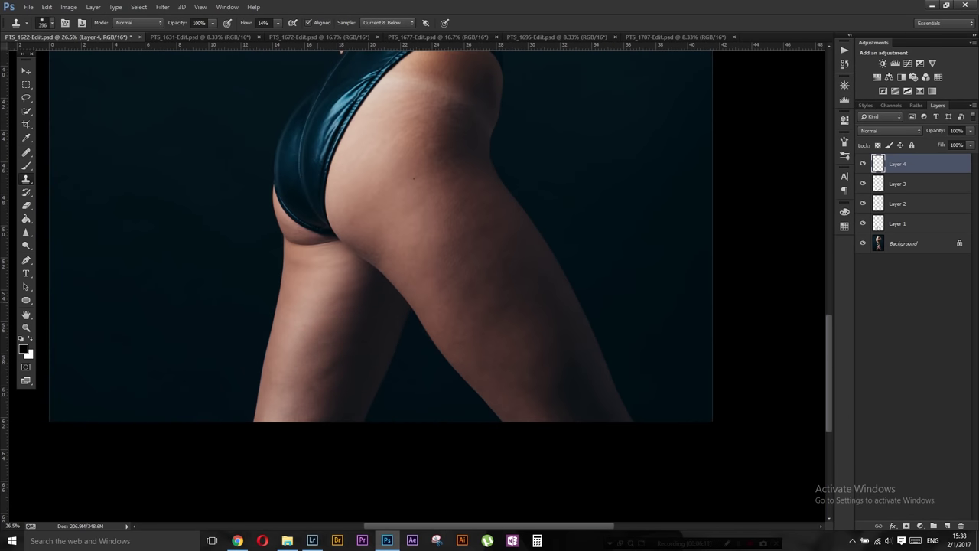
scroll(314, 367, down, 4)
scroll(314, 367, up, 4)
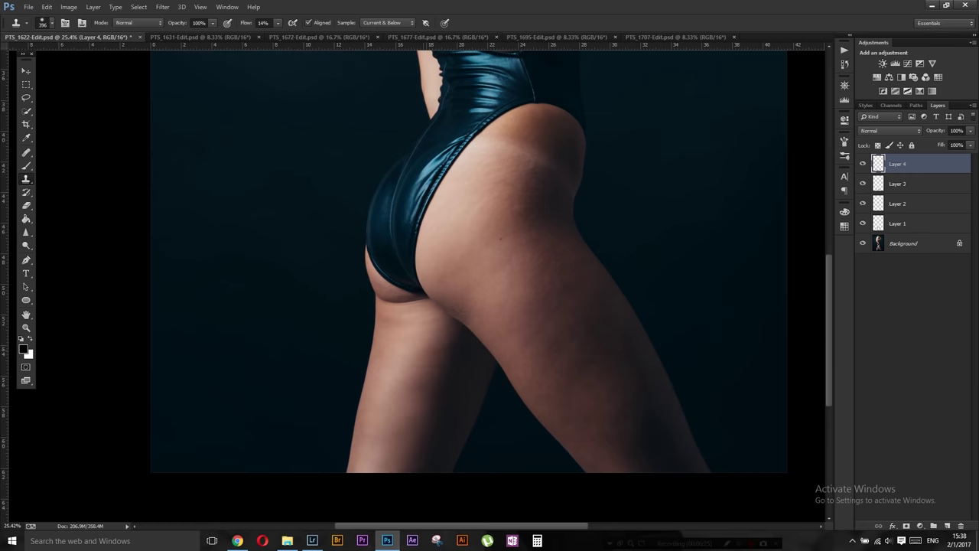
alt+click(417, 350)
Step: Clone over both thighs, then fit the image on screen
drag(406, 413, 274, 364)
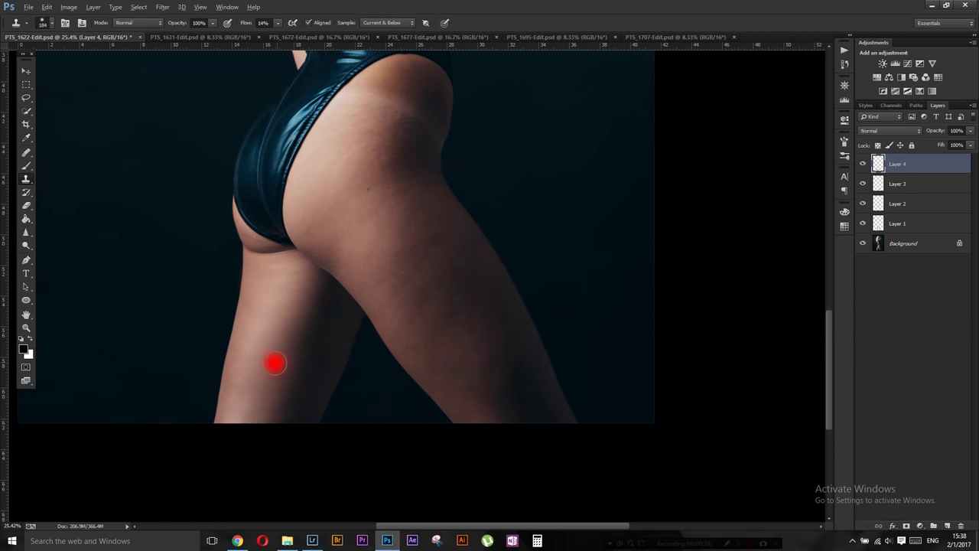
drag(240, 401, 149, 380)
scroll(325, 262, down, 4)
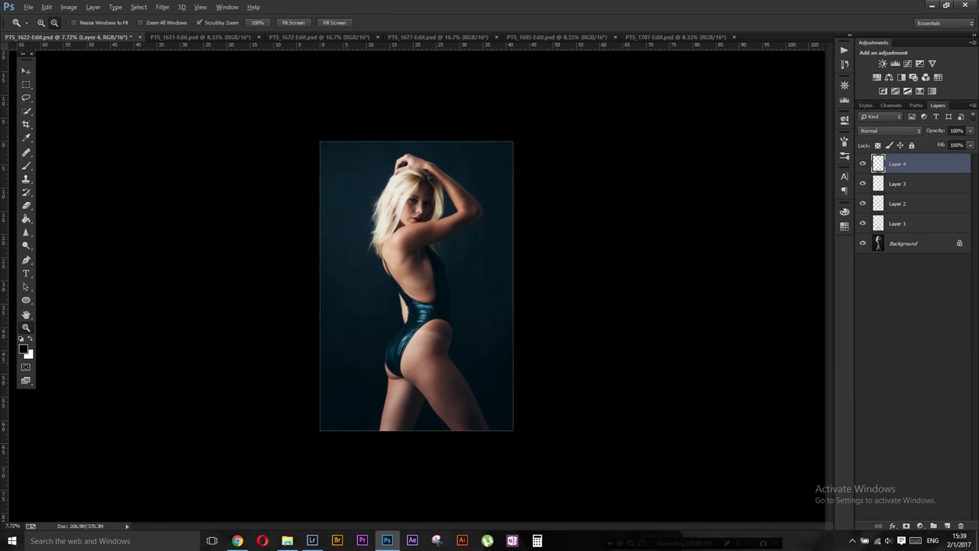
scroll(325, 262, up, 4)
drag(344, 268, 264, 271)
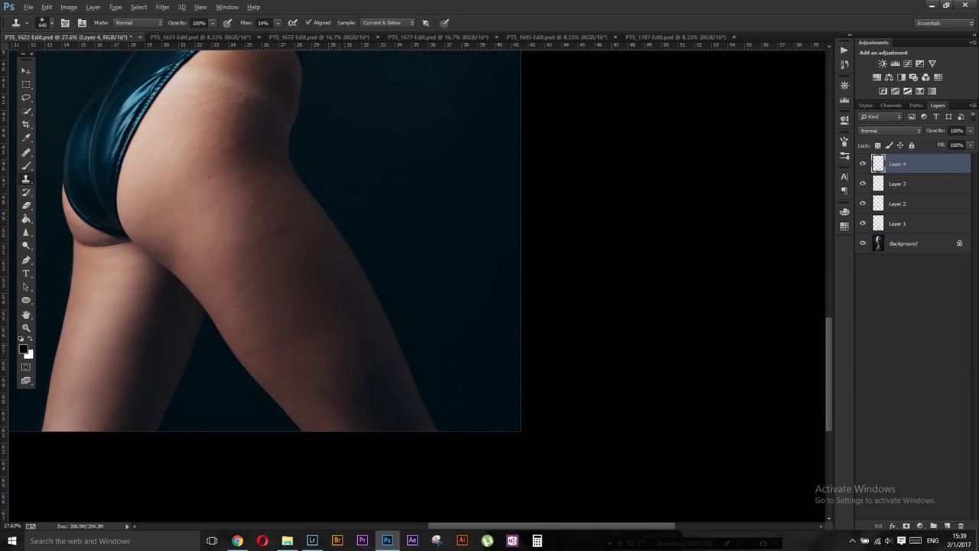
key(ctrl+0)
Step: Group the four retouch layers into Group 1 and clone over a small spot on the face
key(ctrl+g)
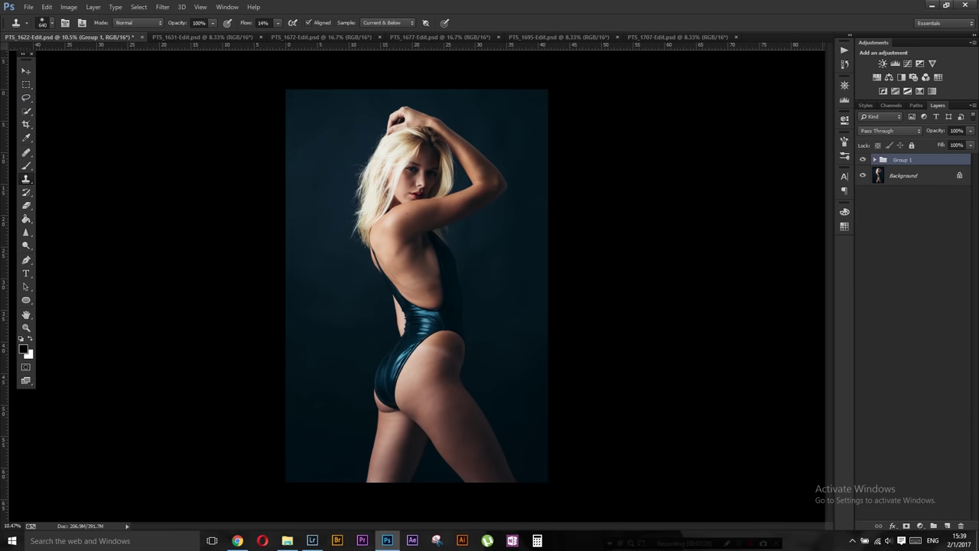
key(alt+space)
scroll(467, 157, up, 5)
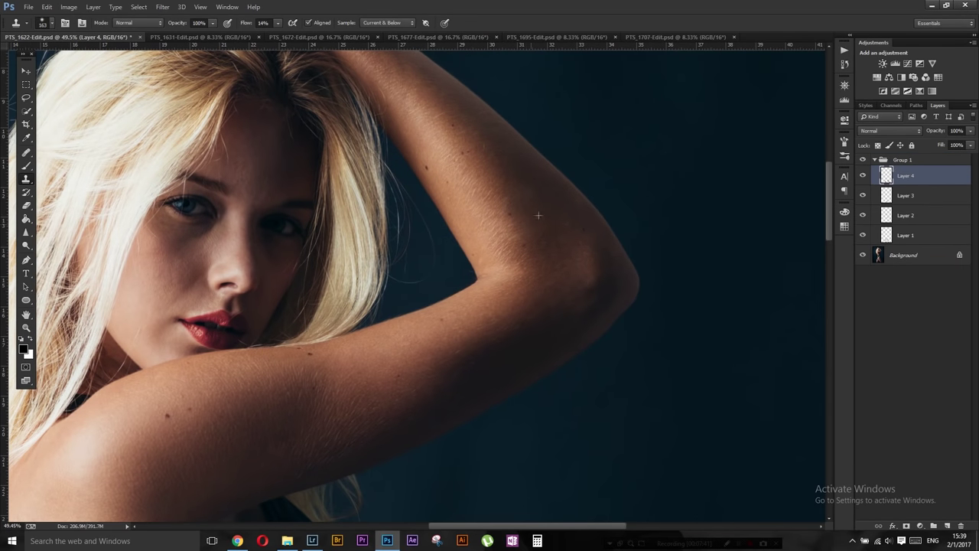
drag(401, 64, 498, 144)
scroll(333, 295, up, 2)
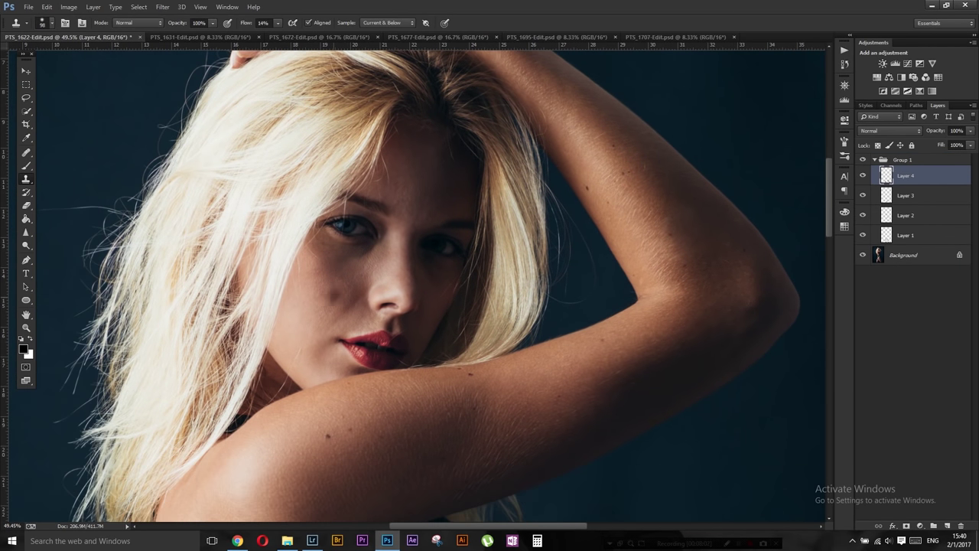
scroll(337, 297, up, 1)
scroll(351, 298, up, 1)
click(386, 290)
Step: Flatten all layers into the Background layer and save the image
drag(508, 80, 447, 186)
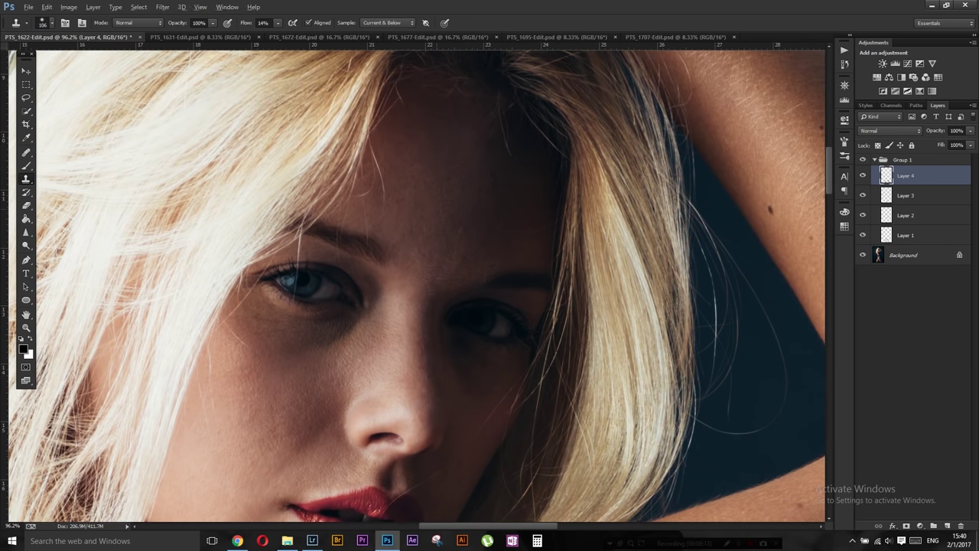
scroll(417, 283, down, 15)
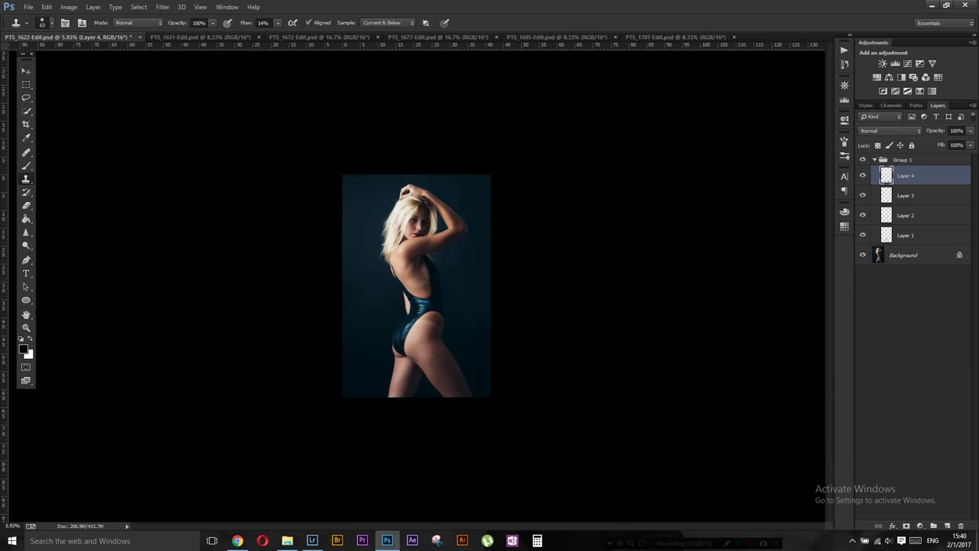
right_click(903, 255)
click(901, 342)
key(F12)
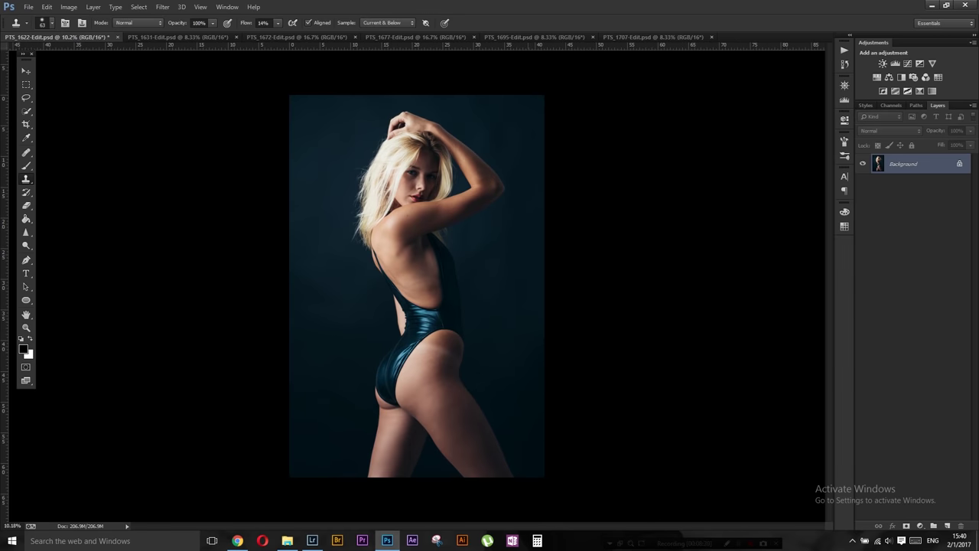
Step: Run the Blur+Grain action, dismiss the grain warning, and size the mask brush to about 176
click(771, 83)
click(770, 275)
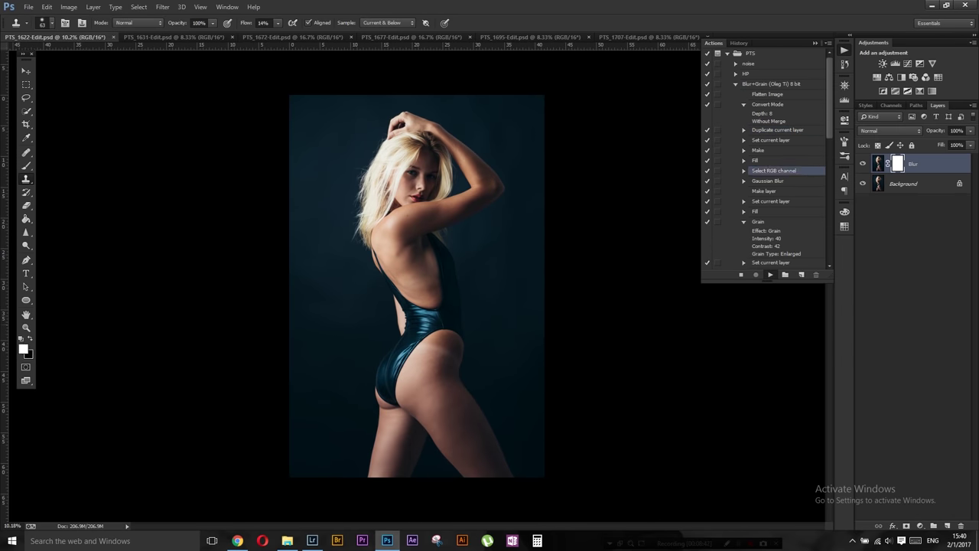
key(Return)
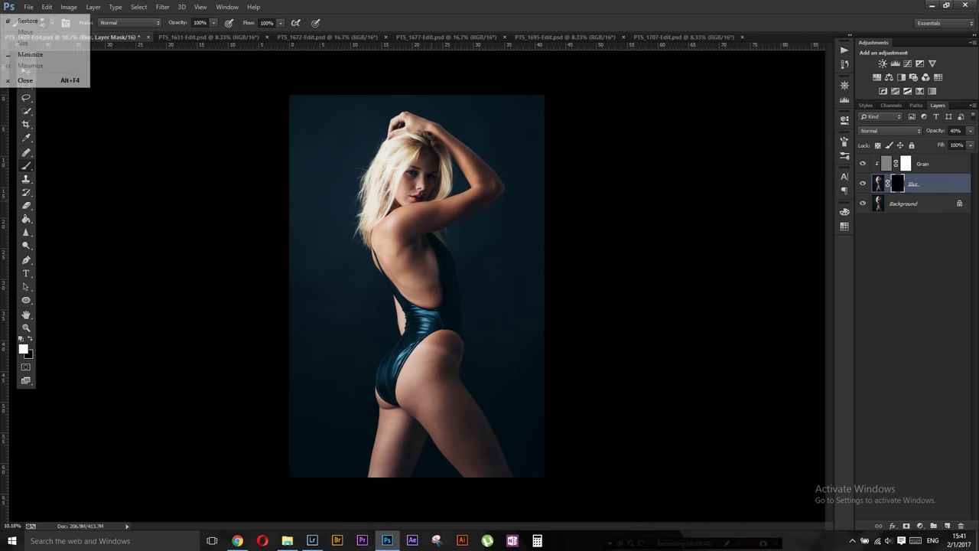
key(bracketright)
key(bracketright)
key(bracketright)
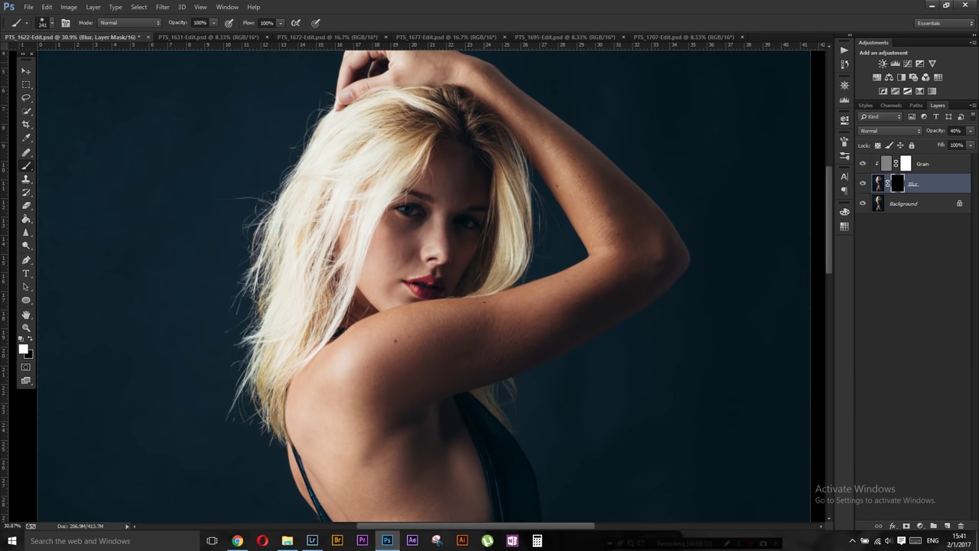
drag(428, 252, 415, 253)
Step: Enlarge the brush to about 266 and paint the Blur mask down the back at 60% flow
drag(536, 149, 560, 142)
drag(459, 306, 429, 172)
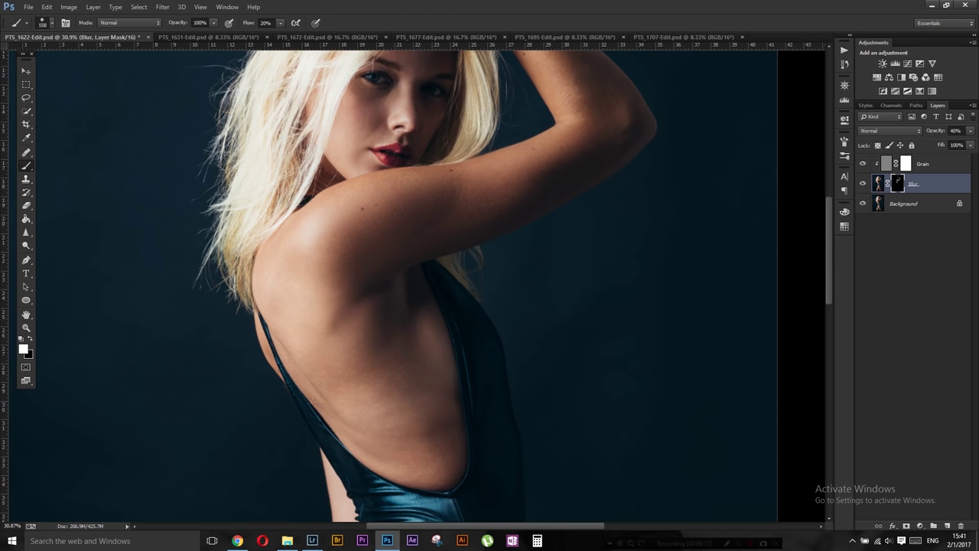
drag(459, 306, 408, 179)
drag(413, 344, 424, 115)
key(shift+6)
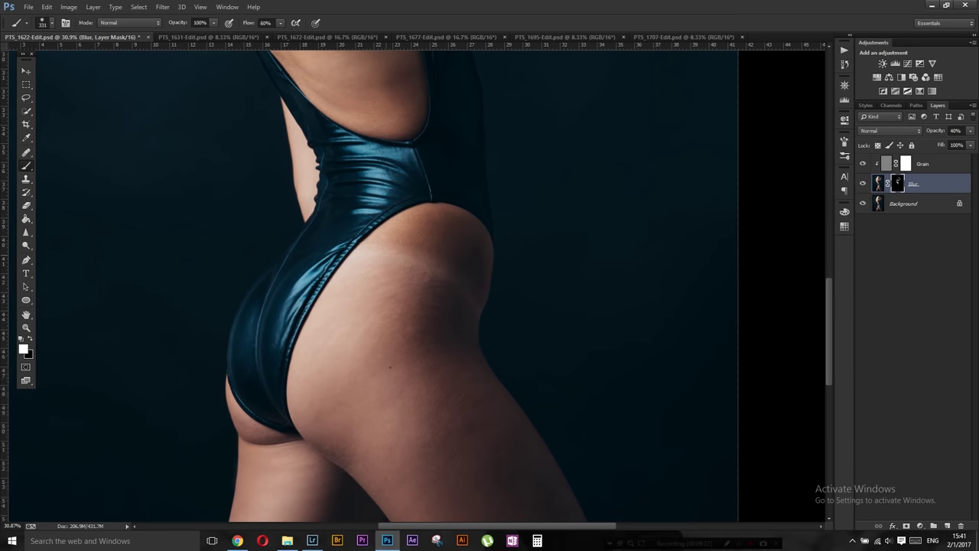
Step: Paint the Blur mask over the hips and legs, then the shoulder and face, and fit on screen
drag(460, 306, 408, 229)
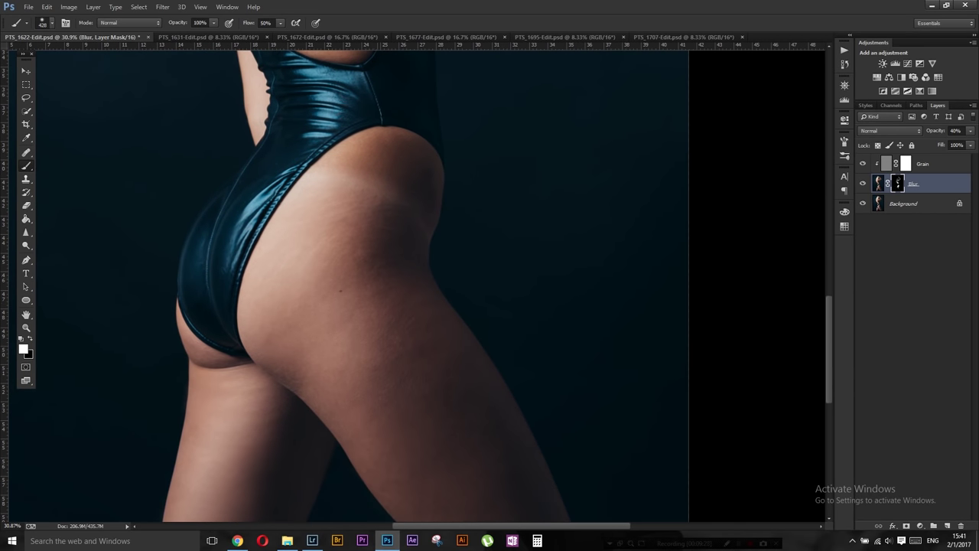
drag(459, 321, 421, 206)
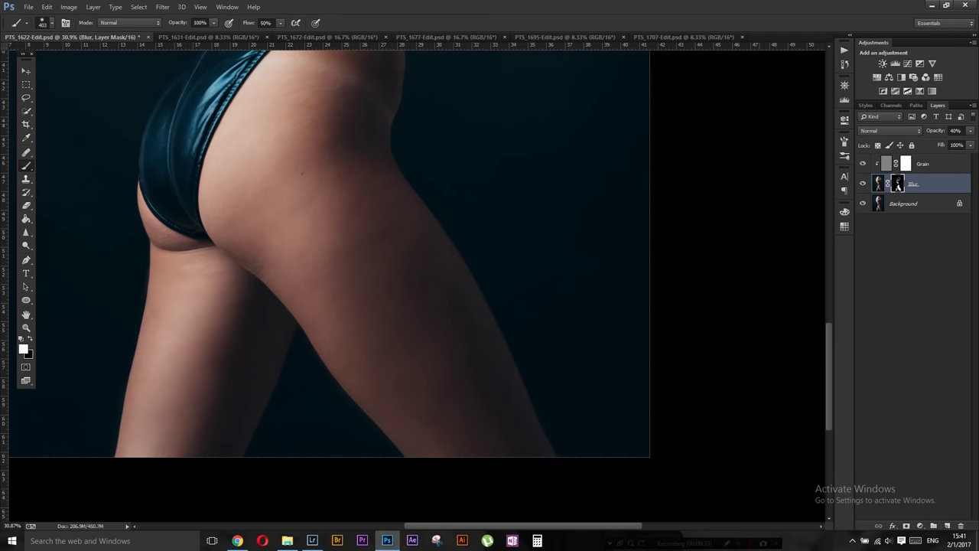
drag(344, 268, 459, 413)
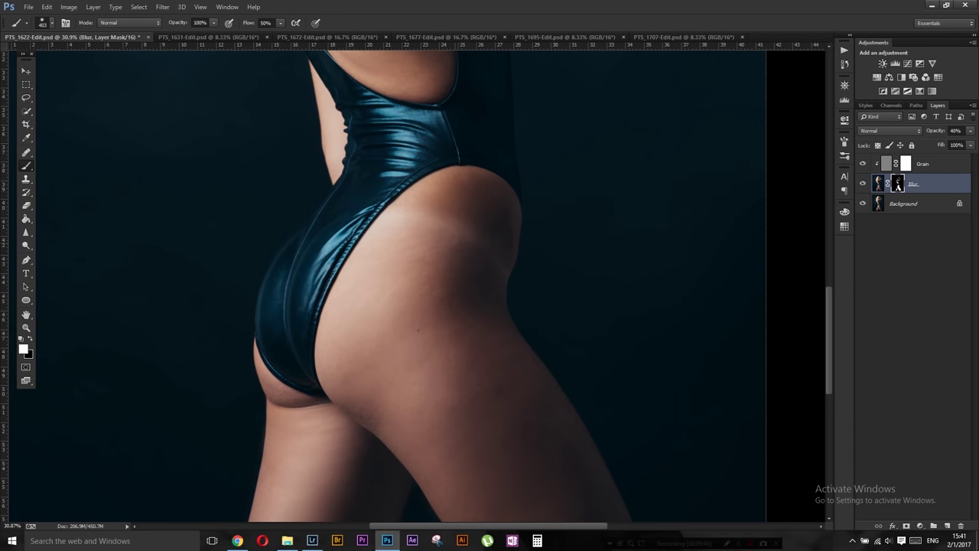
drag(383, 230, 386, 482)
drag(383, 192, 382, 459)
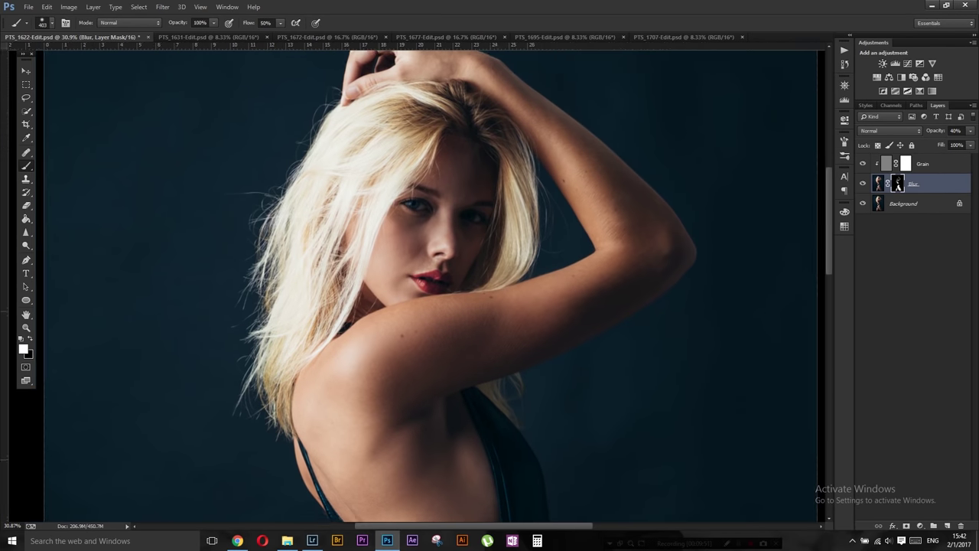
key(ctrl+0)
scroll(329, 218, up, 3)
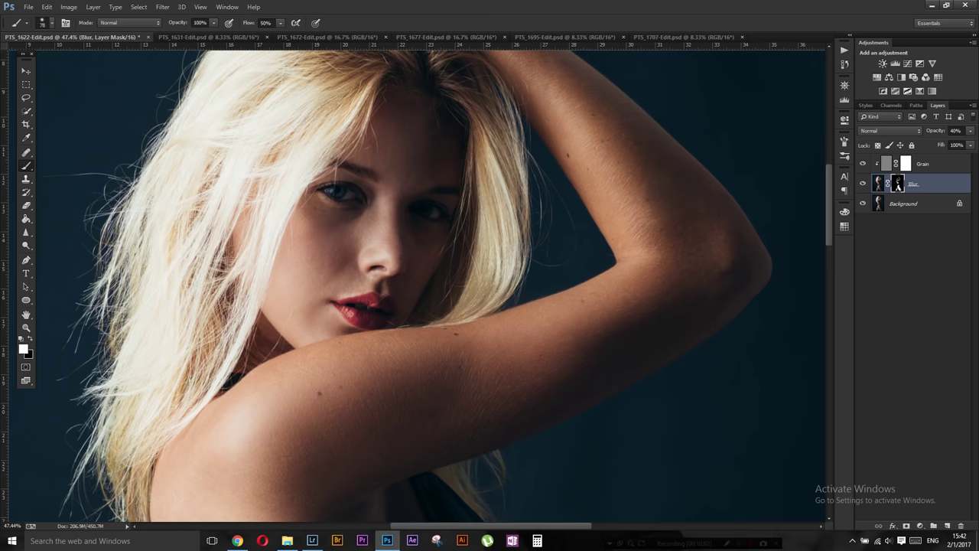
key(ctrl+0)
Step: Merge the visible layers into one and run the HP sharpening action
right_click(938, 184)
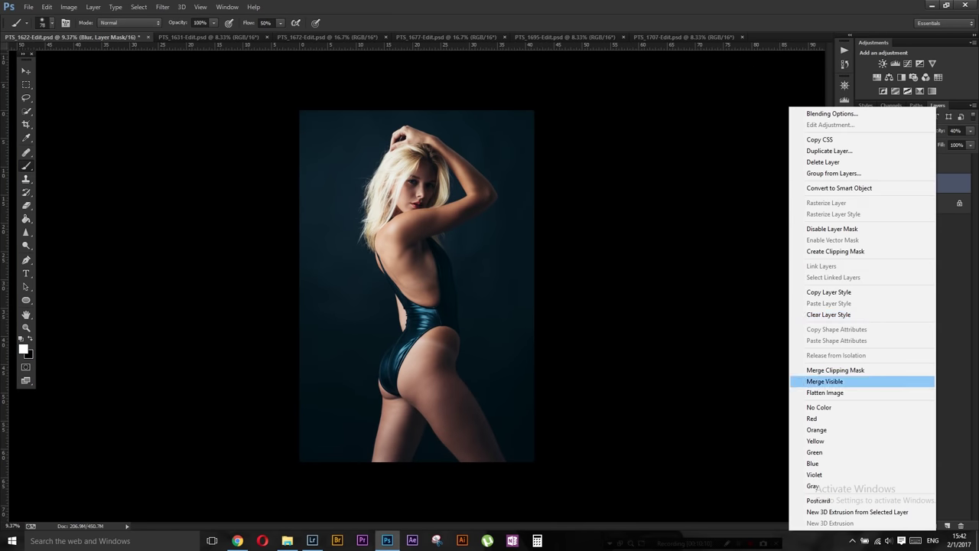
click(850, 382)
click(844, 49)
click(746, 73)
click(771, 274)
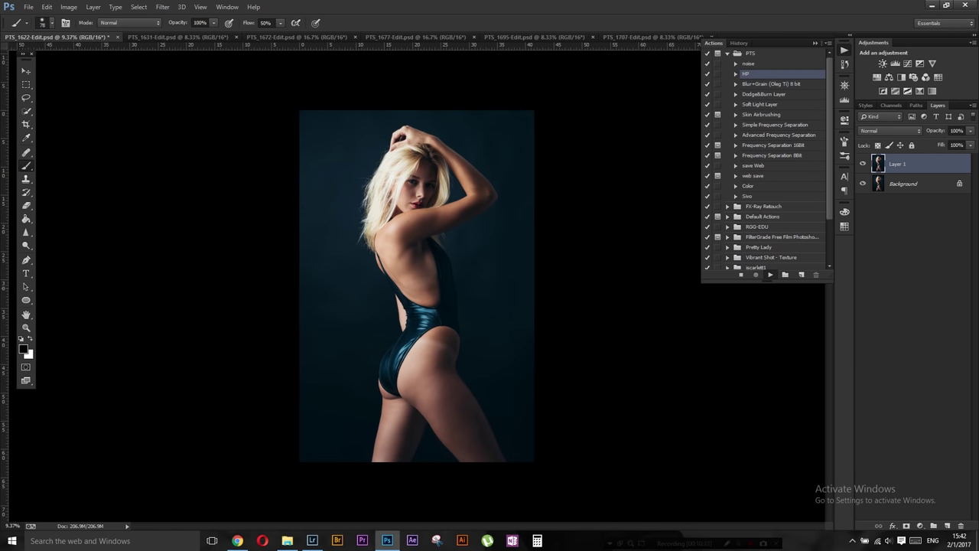
Step: Set the sharpening Group 1 blend mode to Soft Light
click(890, 131)
scroll(409, 202, down, 1)
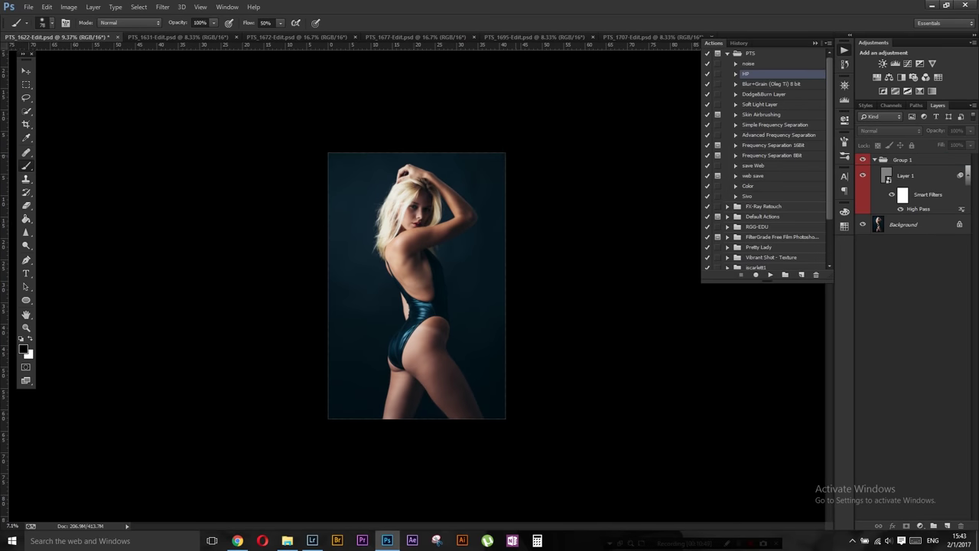
scroll(410, 202, up, 5)
scroll(409, 200, up, 1)
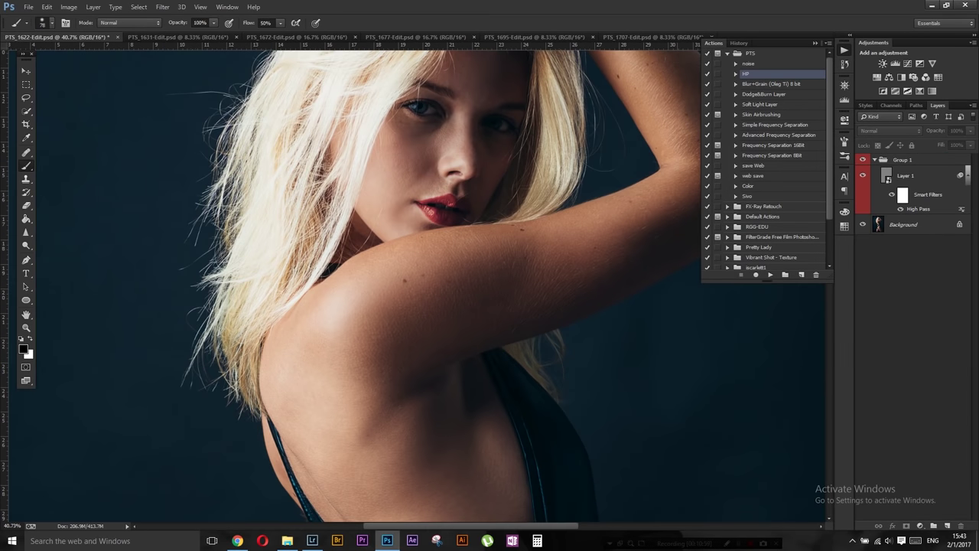
scroll(414, 283, down, 5)
scroll(413, 283, down, 5)
click(889, 131)
click(887, 280)
scroll(483, 165, down, 2)
scroll(484, 165, down, 3)
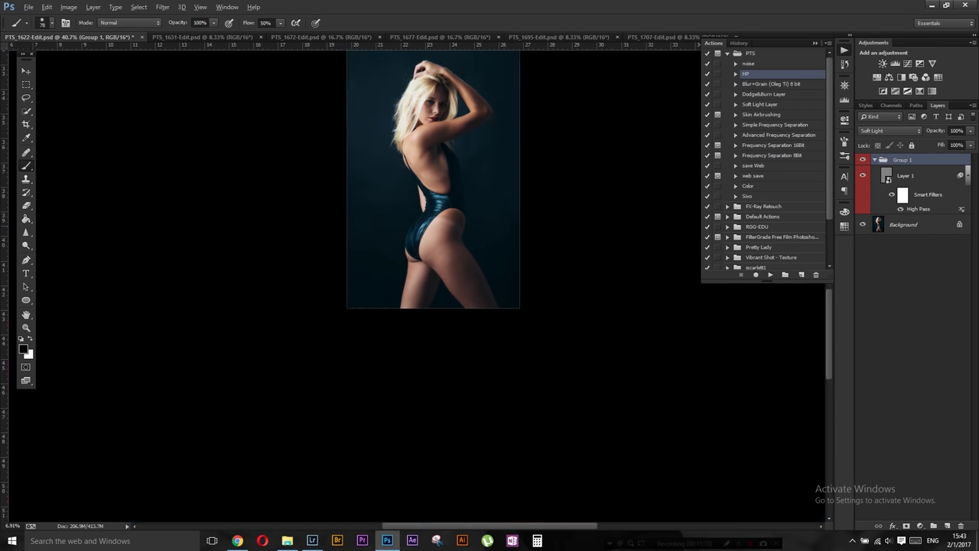
scroll(459, 230, up, 1)
scroll(460, 230, up, 1)
right_click(903, 159)
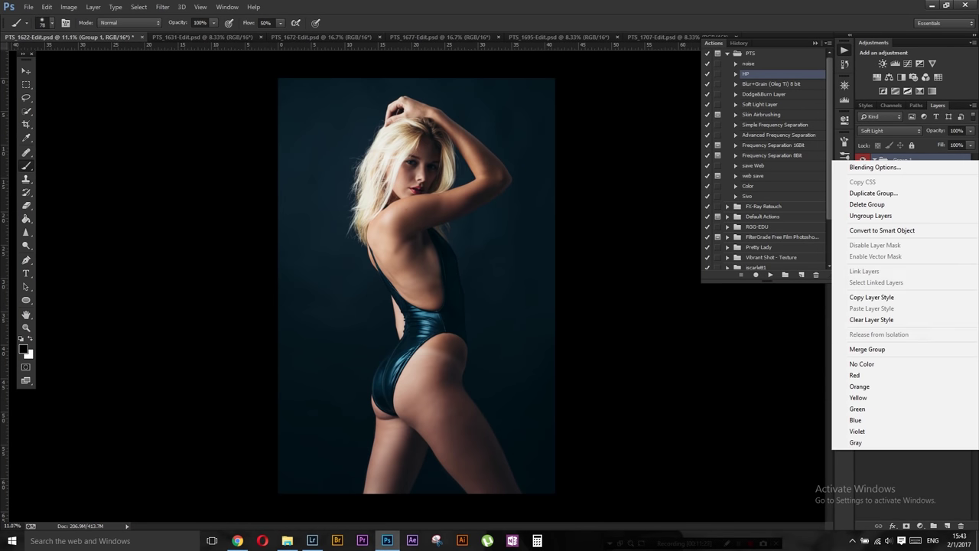
Step: Flatten the sharpening into the photo and add a Selective Color adjustment layer
right_click(880, 184)
click(864, 311)
click(932, 91)
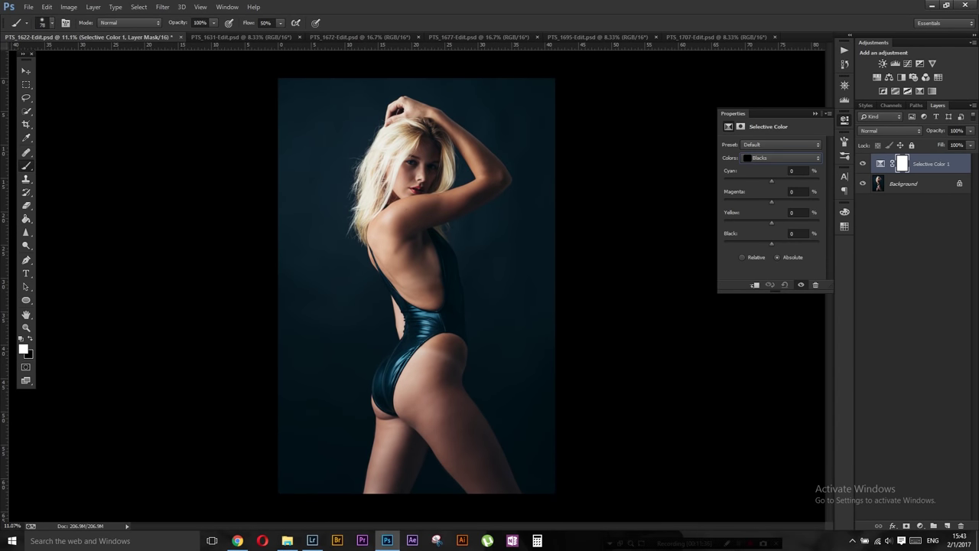
Step: Tweak the Selective Color Reds, Yellows, Blues and Whites ranges
click(781, 157)
click(780, 158)
click(765, 173)
click(780, 157)
click(766, 197)
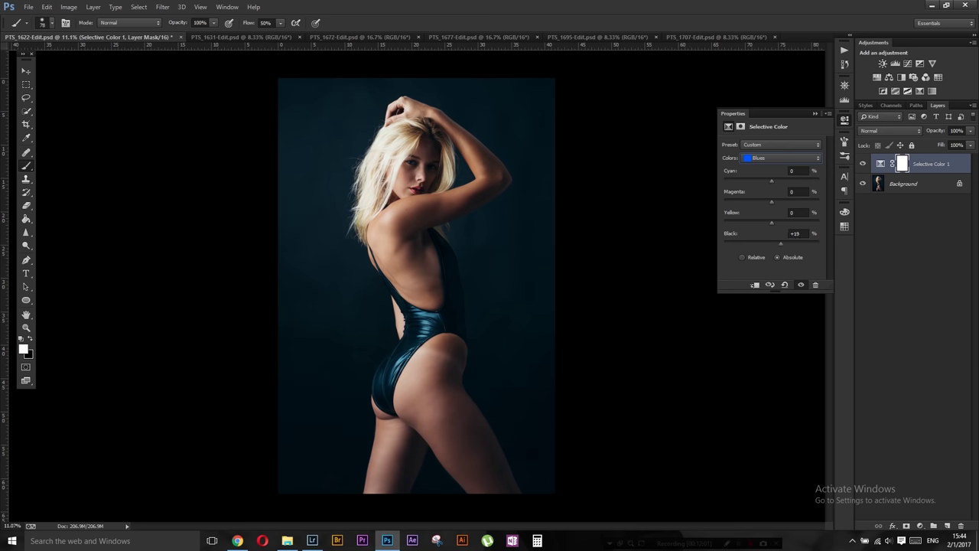
click(780, 158)
click(765, 219)
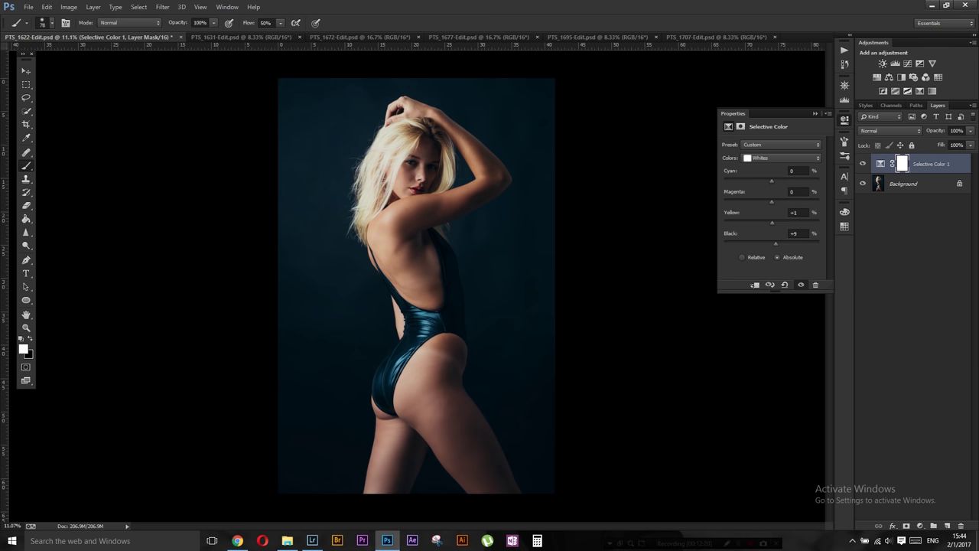
click(781, 158)
click(765, 172)
Step: Add a Black & White adjustment layer blended in Luminosity
click(902, 77)
click(890, 131)
click(870, 394)
Step: Raise Yellows, Reds and Cyans in the Black & White mix and re-enable Selective Color
drag(771, 202, 771, 182)
drag(773, 244, 775, 245)
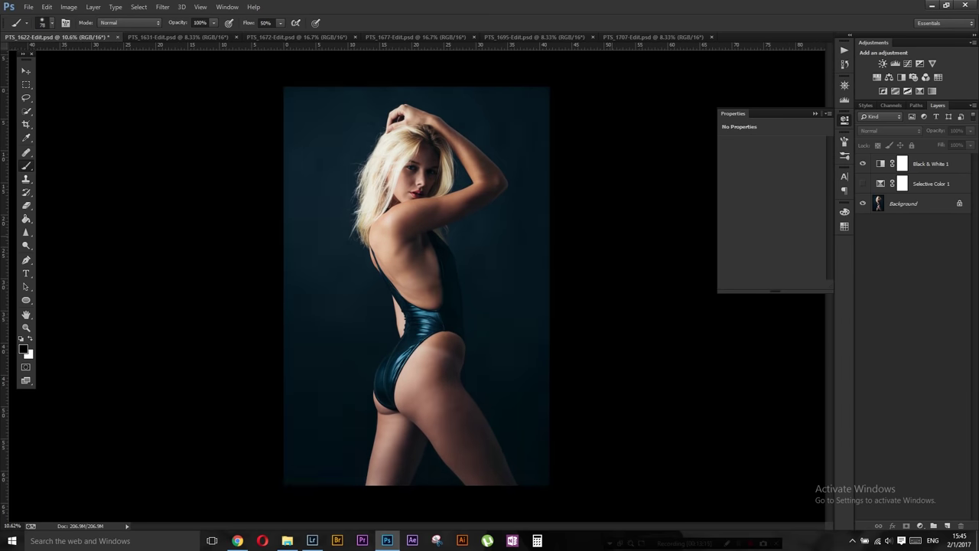
click(863, 183)
Step: Add a Levels layer with the image applied to its mask, set to 25, 0.60, 224
click(896, 63)
key(alt+i)
key(y)
key(Return)
drag(778, 218, 814, 219)
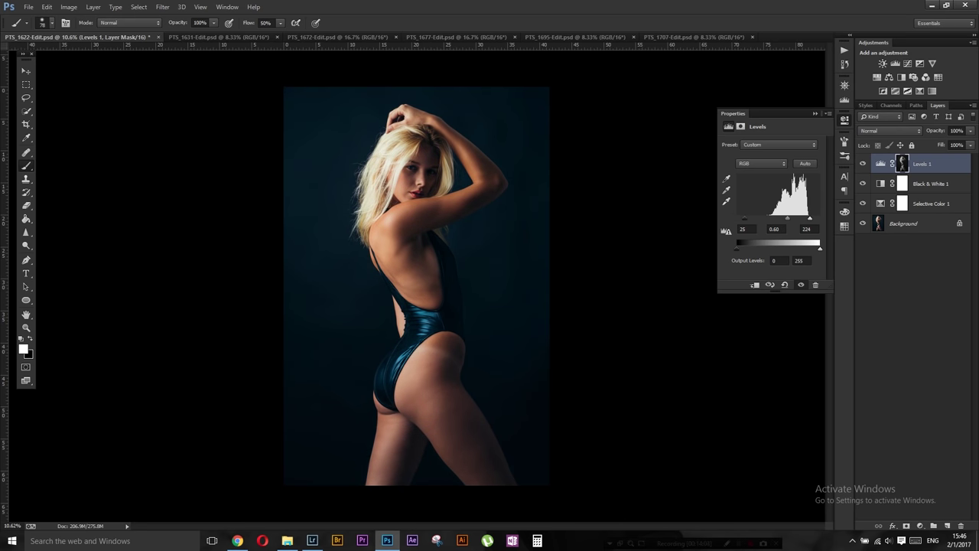
Step: Brighten the Black & White yellows further and switch Selective Color back to Reds
click(930, 183)
drag(775, 202, 779, 202)
click(863, 184)
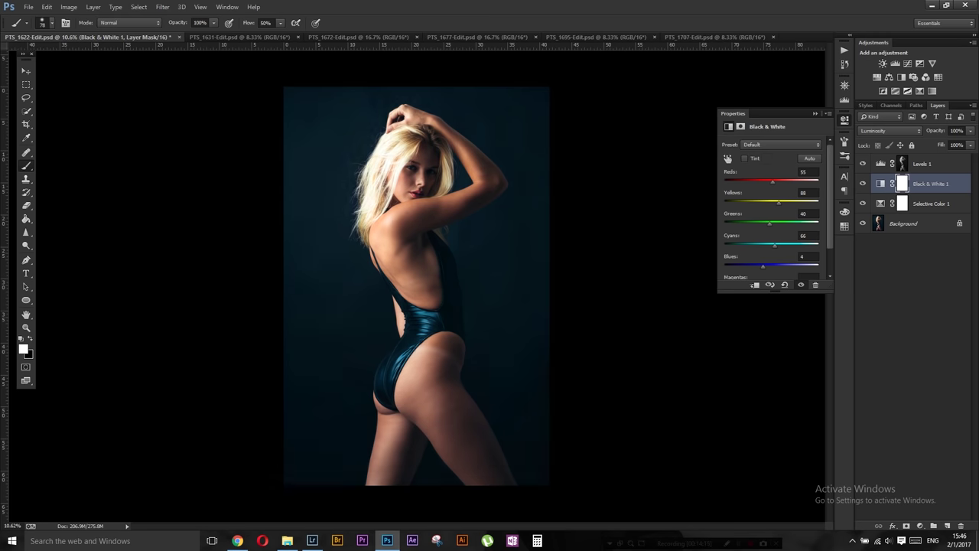
click(929, 204)
key(Up)
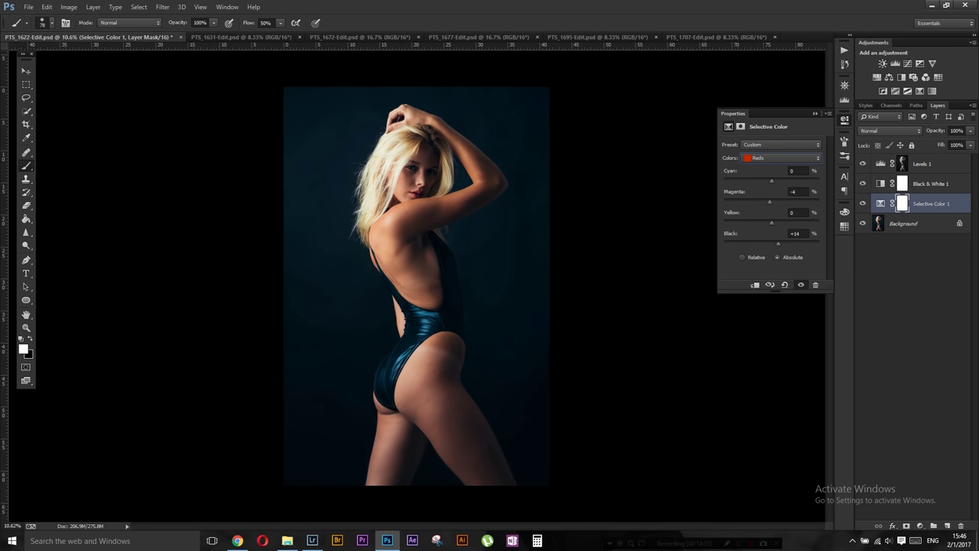
Step: Add a faint blue Solid Color fill, trying Hue, Luminosity and Linear Light at 5-8% opacity
click(921, 526)
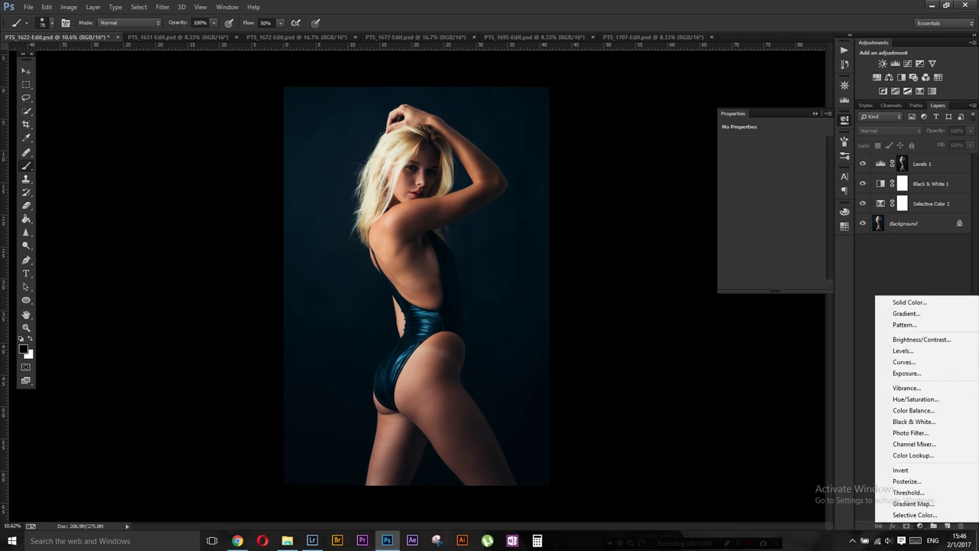
click(899, 300)
key(Return)
click(890, 130)
key(Escape)
key(b)
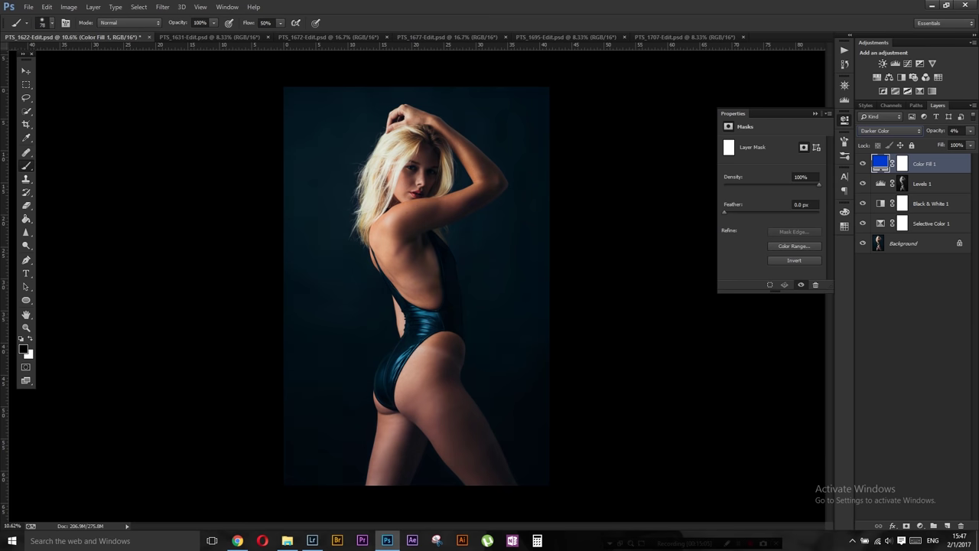
key(Down)
key(Down)
key(Down)
key(Up)
key(Up)
key(Up)
key(Down)
key(Down)
key(Down)
key(Up)
key(Up)
key(Up)
key(Up)
key(Up)
key(Up)
key(Up)
key(Up)
key(Up)
key(Up)
key(Up)
key(Up)
Step: Add a second Solid Color fill in teal 049297 at a faint opacity, trying another blend mode
click(920, 526)
click(892, 300)
click(210, 289)
click(196, 279)
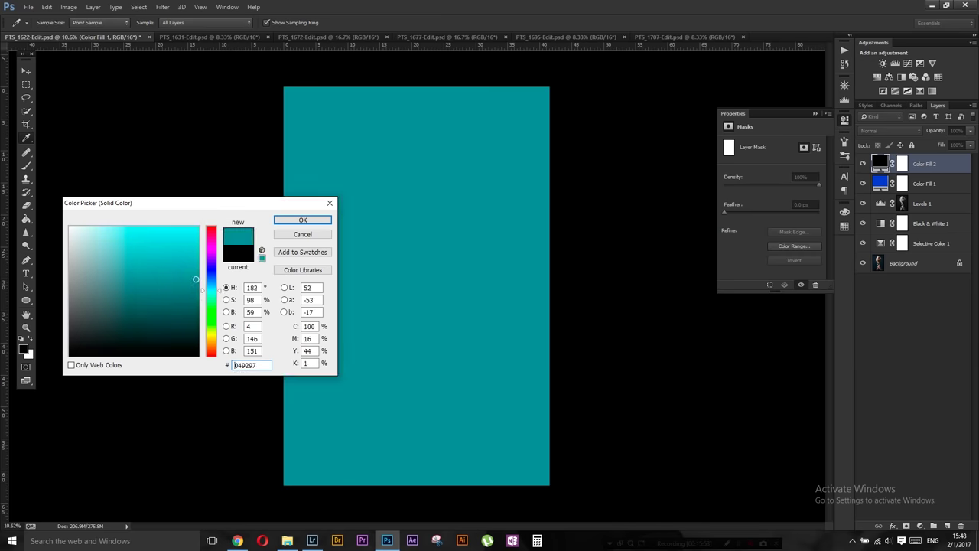
key(Return)
click(890, 131)
click(880, 153)
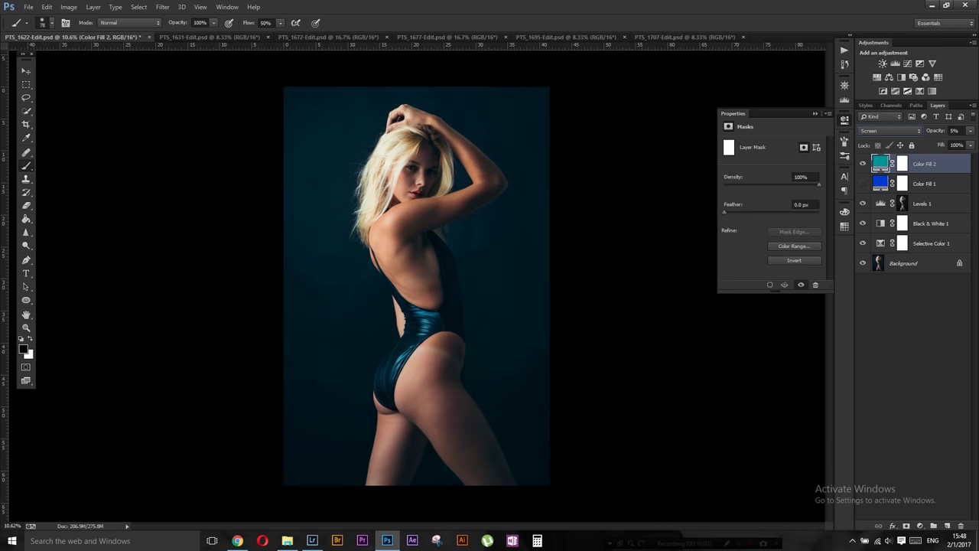
Step: Turn the blue fill back on and group the five adjustment layers into Group 1
click(863, 183)
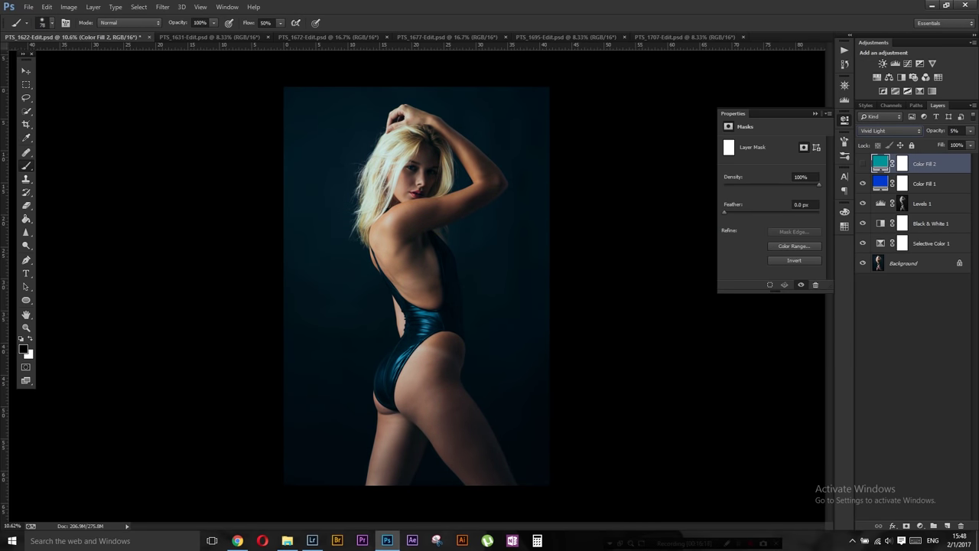
shift+click(926, 243)
key(ctrl+g)
click(863, 159)
Step: Hide Group 1 and preview the ungraded original full screen, then exit the preview
click(863, 159)
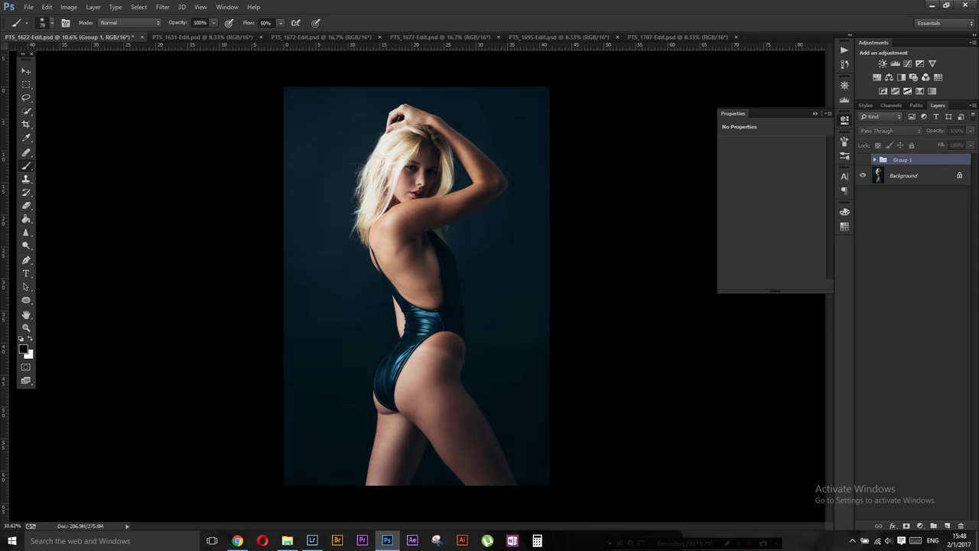
key(f)
key(f)
key(ctrl+0)
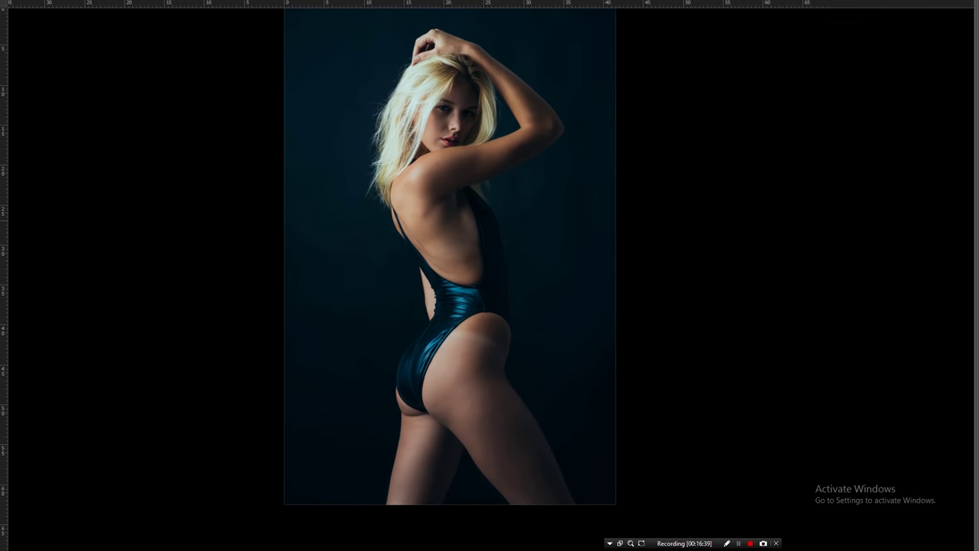
scroll(490, 276, up, 2)
scroll(490, 275, down, 3)
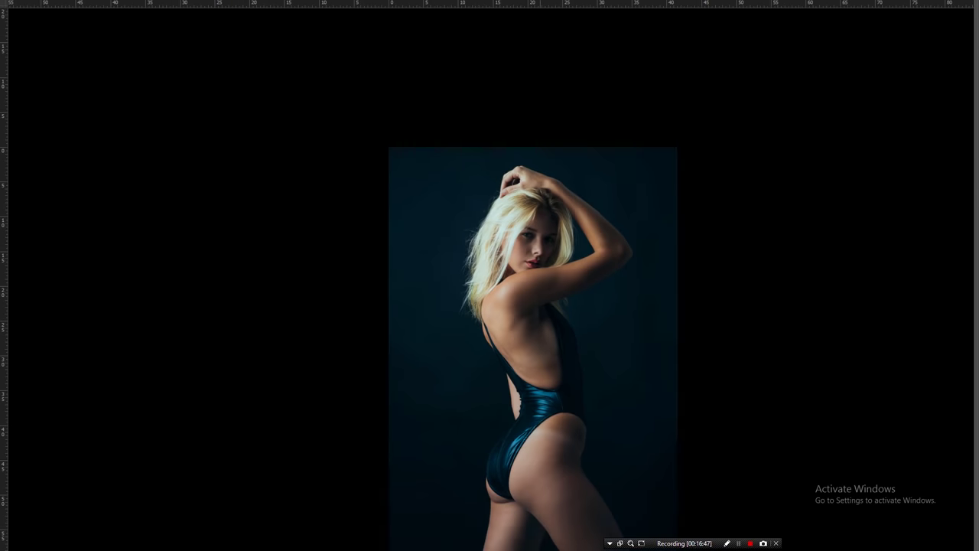
key(f)
Step: Turn Group 1 back on and check Color Fill 1, set to Vivid Light at 4% opacity
click(875, 159)
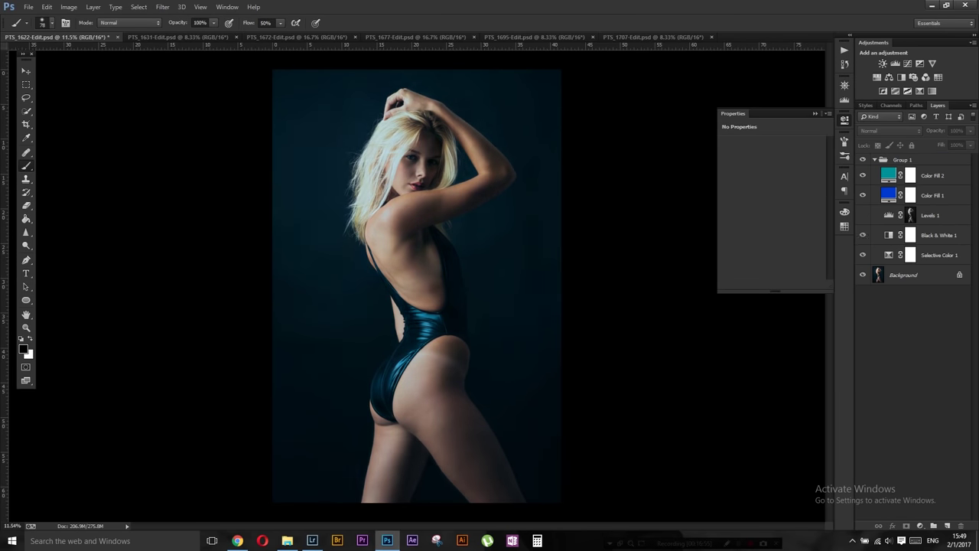
click(933, 195)
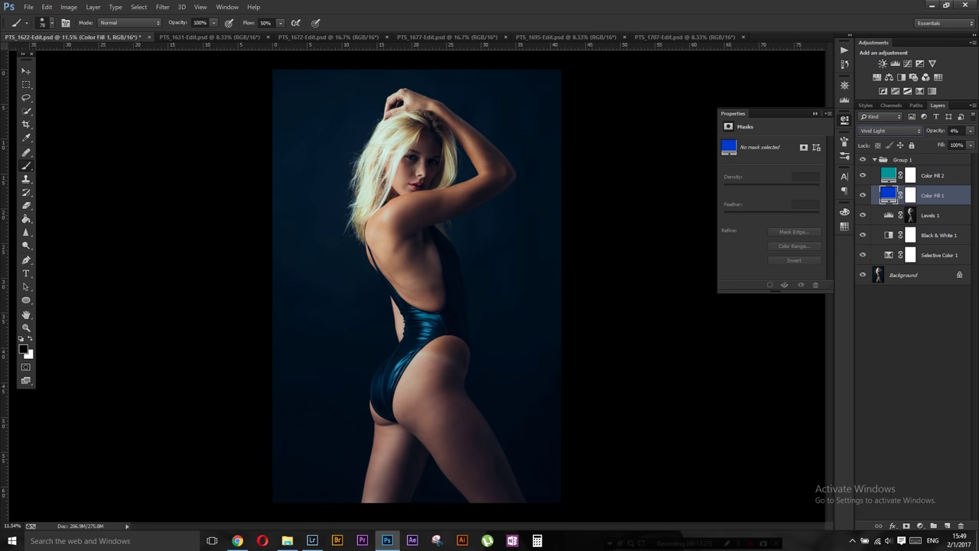
scroll(888, 130, down, 2)
right_click(903, 159)
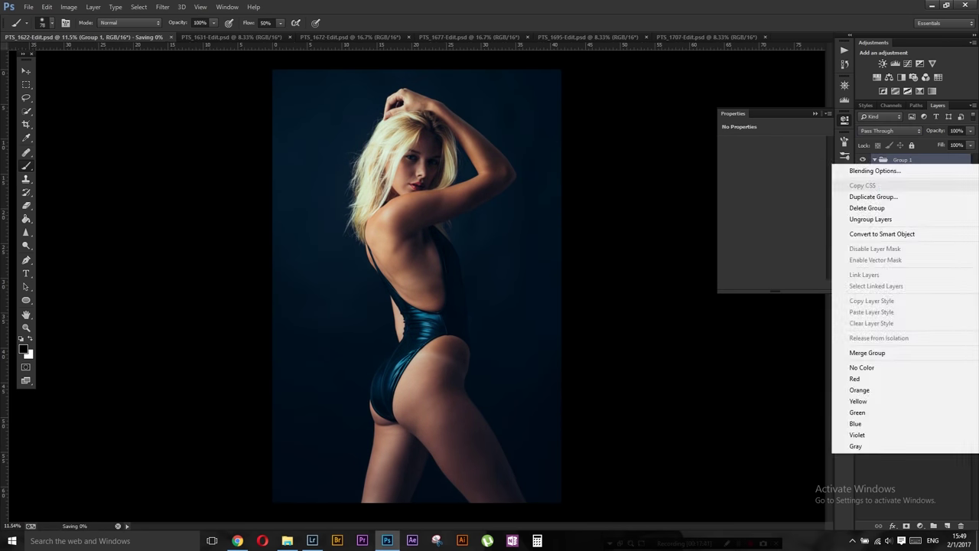